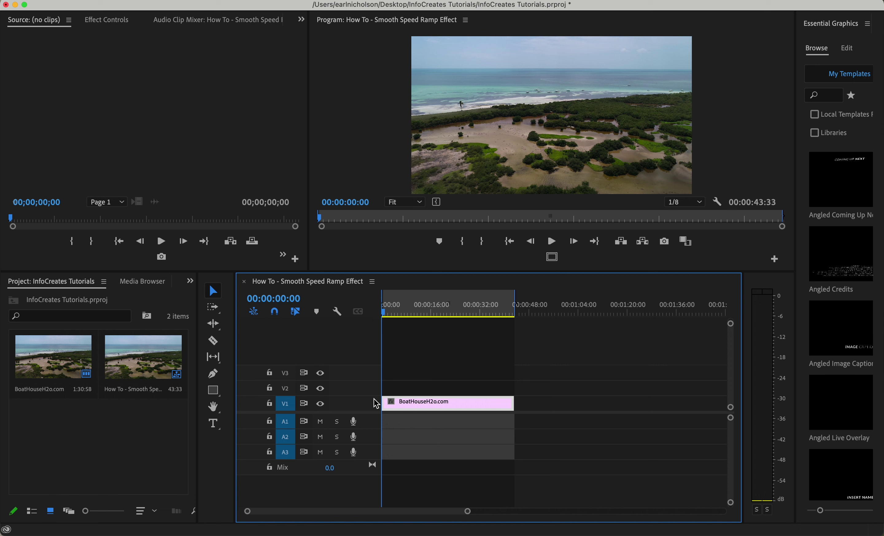
Raise the Video 1 track height, scrub the clip's opening and play the sequence
{"action": "left_click_drag", "start_coordinate": [364, 401], "coordinate": [366, 368]}
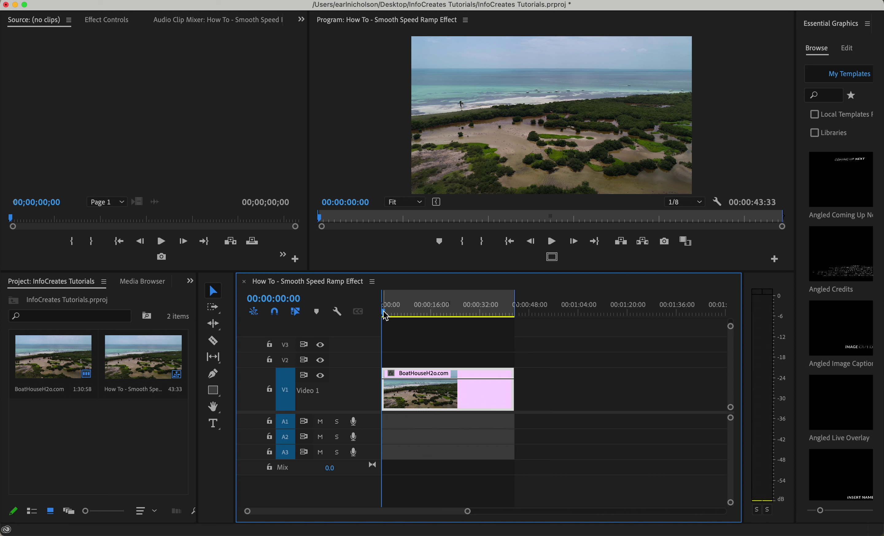
{"action": "left_click_drag", "start_coordinate": [386, 316], "coordinate": [359, 322]}
{"action": "key", "text": "space"}
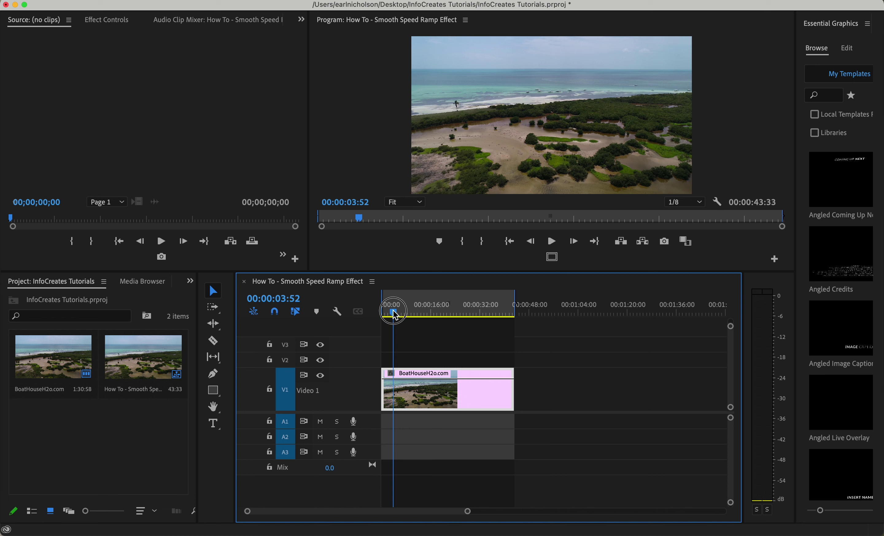
{"action": "left_click_drag", "start_coordinate": [395, 315], "coordinate": [504, 309]}
{"action": "left_click", "coordinate": [505, 310]}
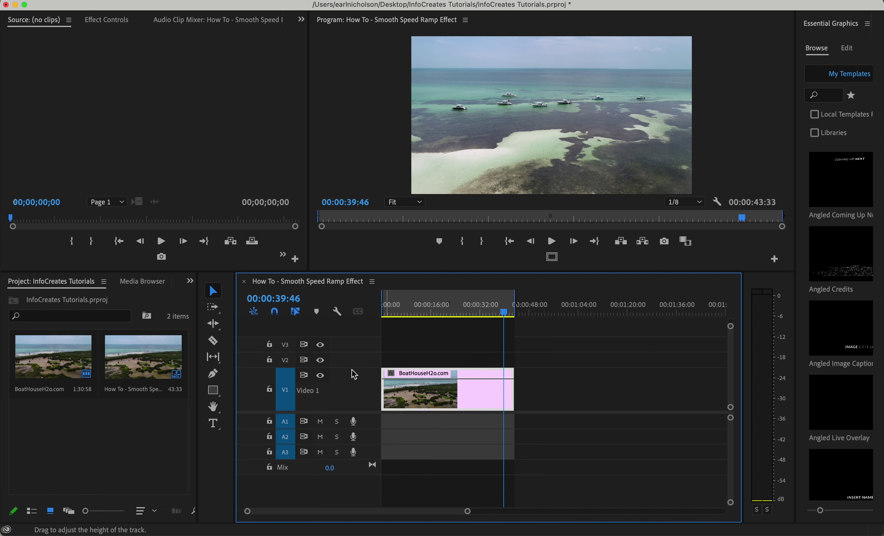
{"action": "left_click_drag", "start_coordinate": [354, 374], "coordinate": [355, 354]}
Enlarge Video 1 further and lower the video/audio divider to give video tracks more room
{"action": "left_click", "coordinate": [396, 311]}
{"action": "left_click_drag", "start_coordinate": [397, 311], "coordinate": [363, 321]}
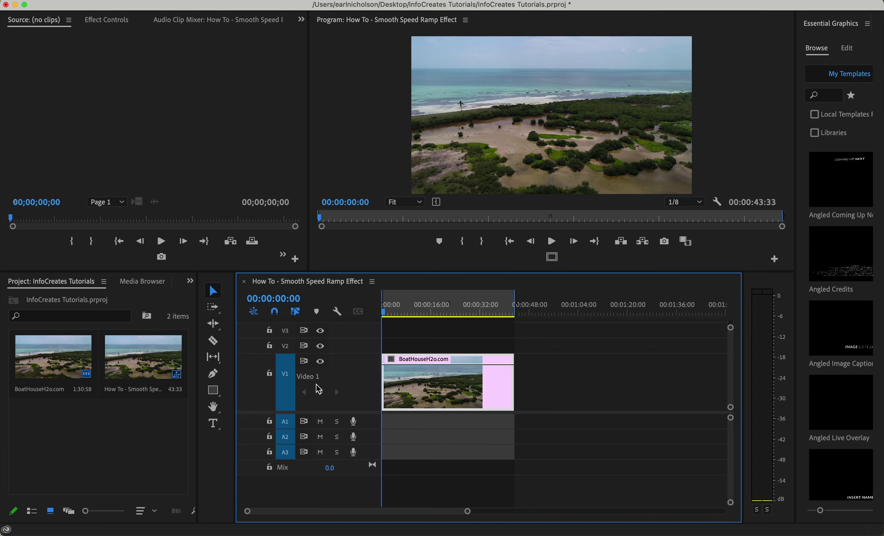
{"action": "left_click_drag", "start_coordinate": [364, 357], "coordinate": [361, 339]}
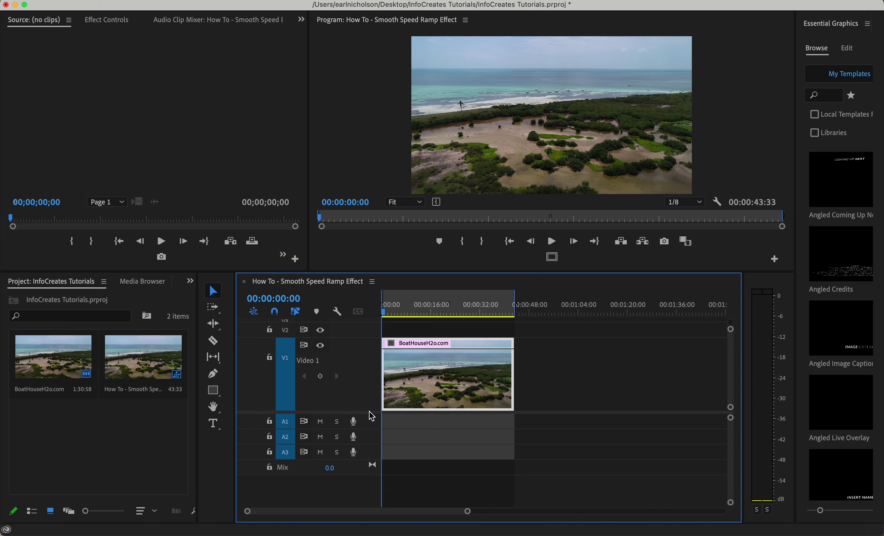
{"action": "left_click_drag", "start_coordinate": [373, 416], "coordinate": [375, 437]}
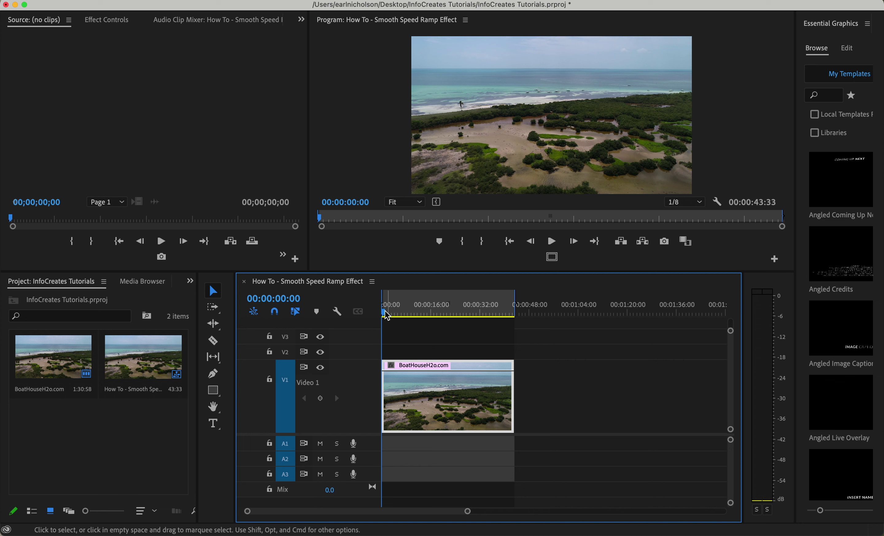
{"action": "left_click_drag", "start_coordinate": [385, 312], "coordinate": [345, 329]}
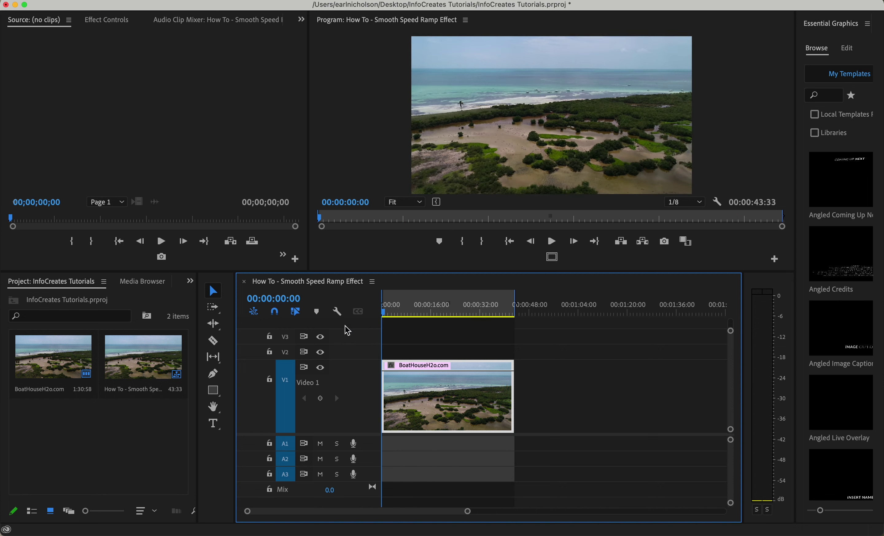
Show the clip's Time Remapping > Speed line, zoom the timeline to the clip, and pick the Pen tool
{"action": "left_click", "coordinate": [390, 367]}
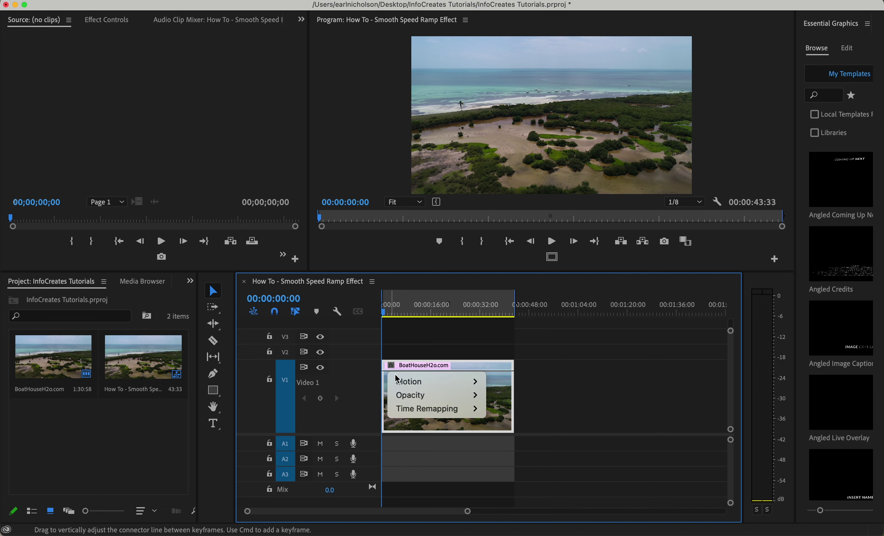
{"action": "mouse_move", "coordinate": [414, 418]}
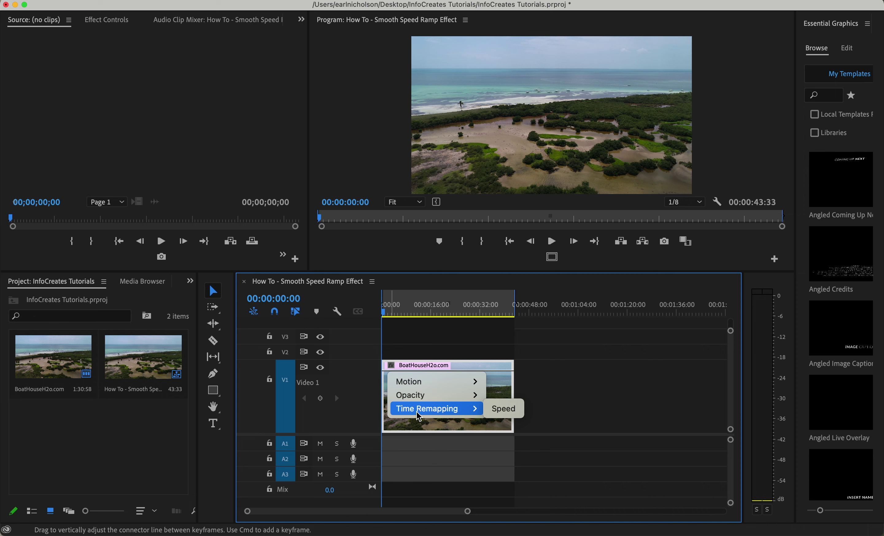
{"action": "left_click", "coordinate": [499, 412]}
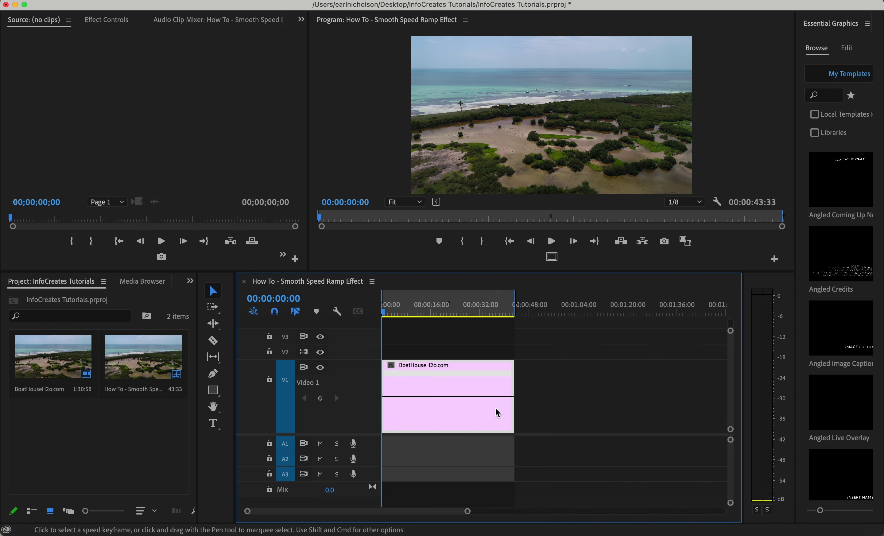
{"action": "key", "text": "="}
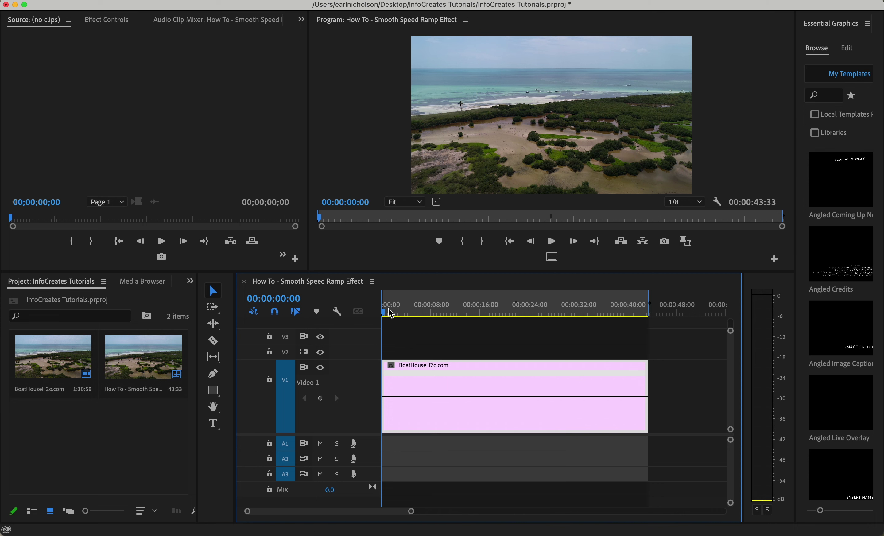
{"action": "left_click", "coordinate": [375, 313]}
{"action": "left_click_drag", "start_coordinate": [376, 313], "coordinate": [436, 313]}
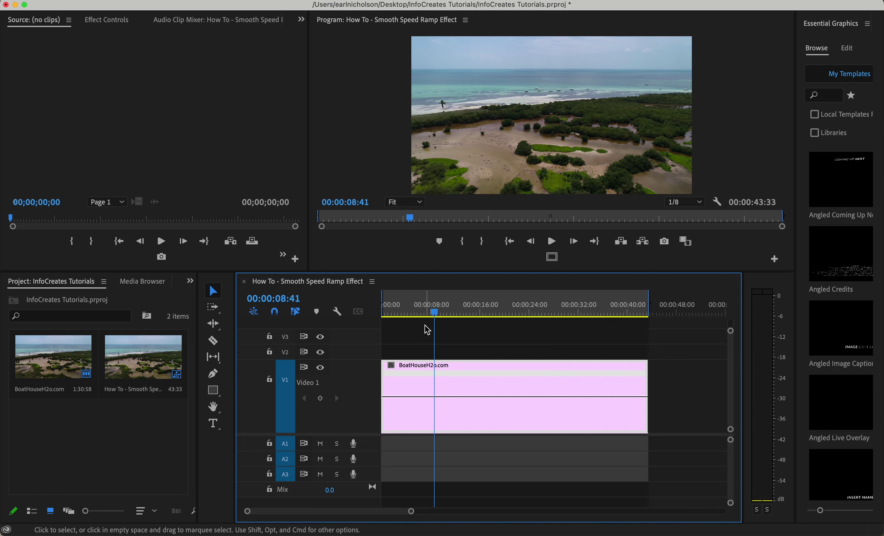
{"action": "key", "text": "p"}
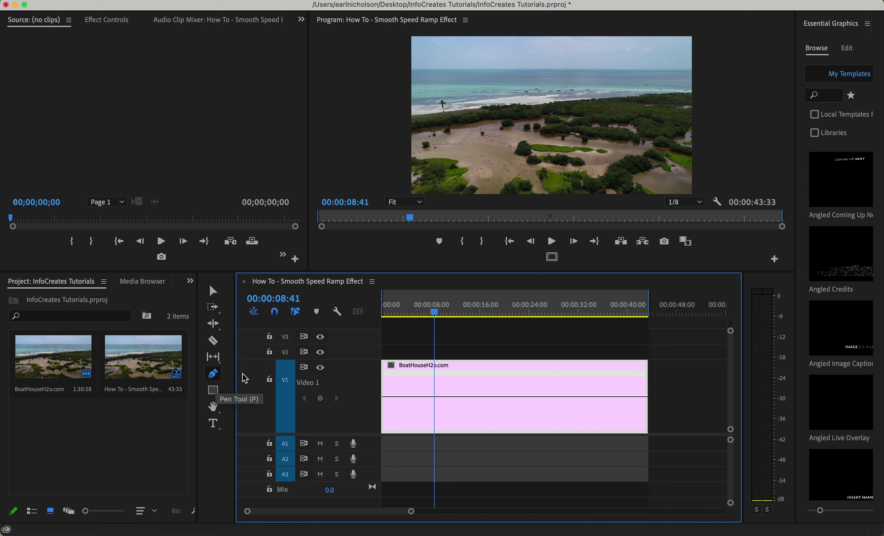
Add speed keyframes near 00:00:08 and the clip end, spreading each into a gradual transition
{"action": "left_click", "coordinate": [435, 397]}
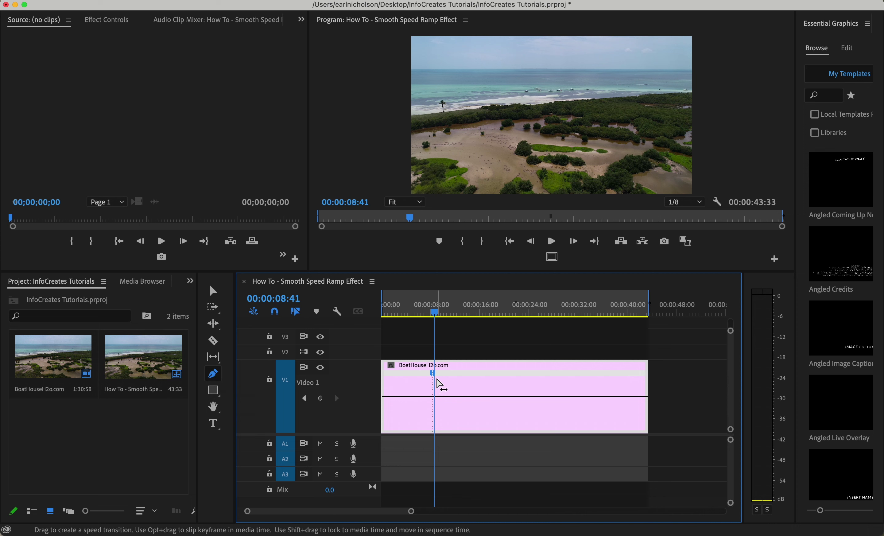
{"action": "left_click_drag", "start_coordinate": [443, 318], "coordinate": [618, 316]}
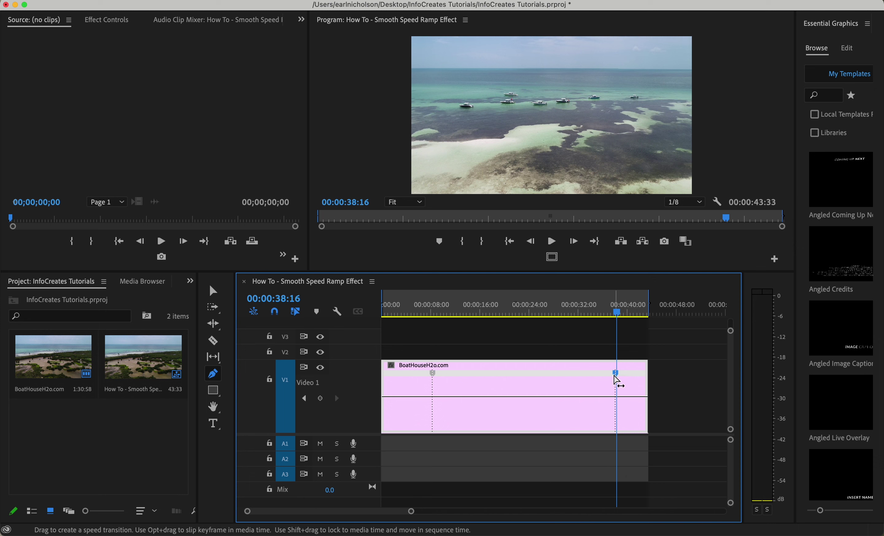
{"action": "left_click_drag", "start_coordinate": [617, 376], "coordinate": [549, 383]}
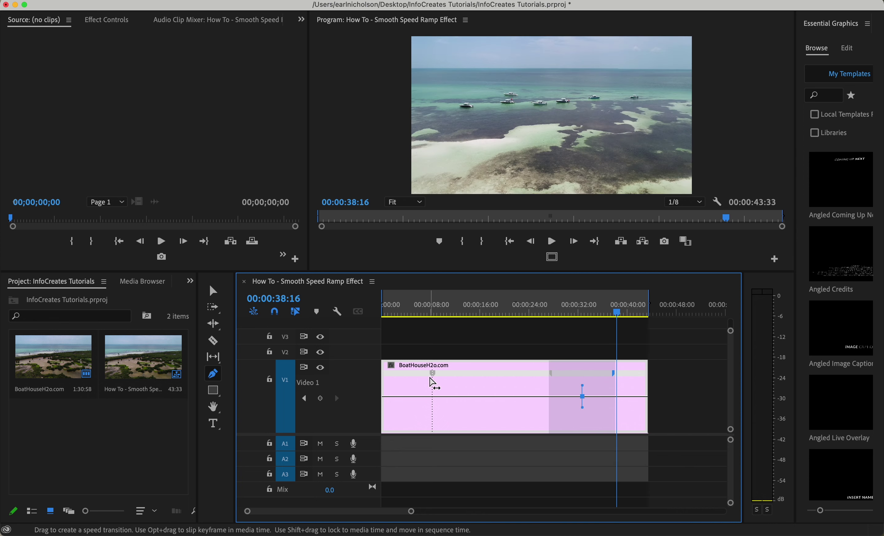
{"action": "left_click_drag", "start_coordinate": [432, 375], "coordinate": [503, 375]}
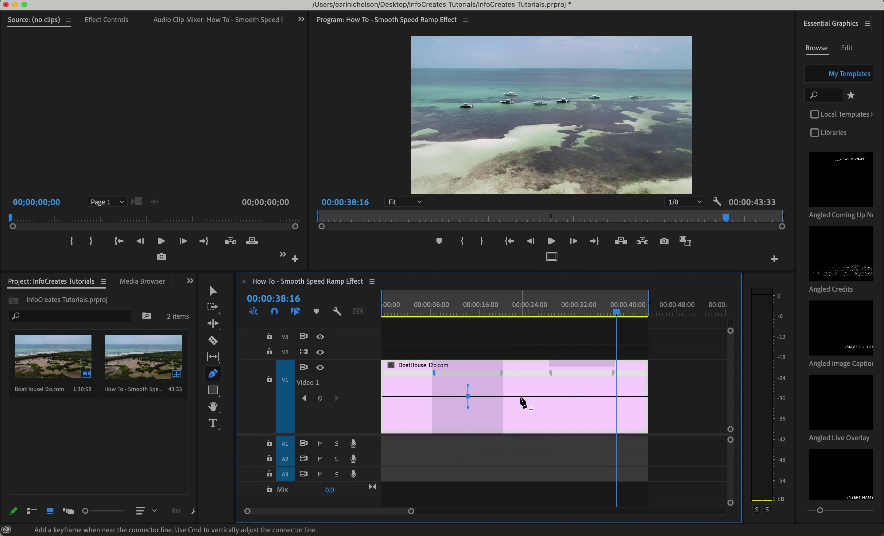
With the Selection tool, raise the middle section's speed to about 955%, shortening the clip to 19:07
{"action": "key", "text": "v"}
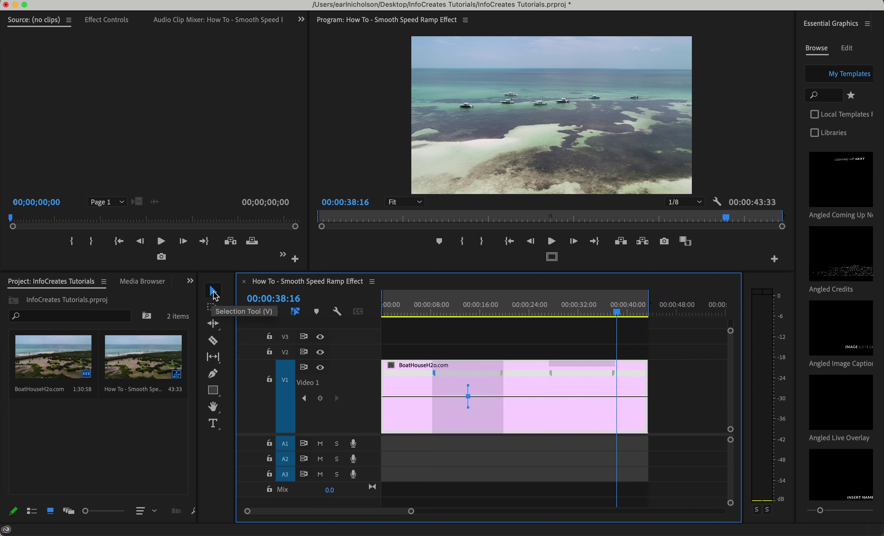
{"action": "left_click", "coordinate": [521, 403]}
{"action": "left_click_drag", "start_coordinate": [520, 397], "coordinate": [509, 375]}
{"action": "left_click", "coordinate": [485, 311]}
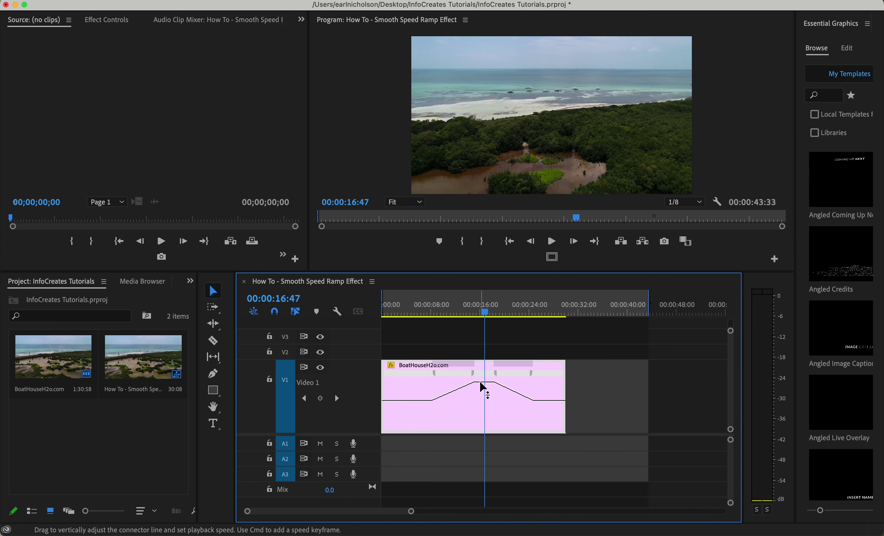
{"action": "left_click_drag", "start_coordinate": [483, 386], "coordinate": [466, 378]}
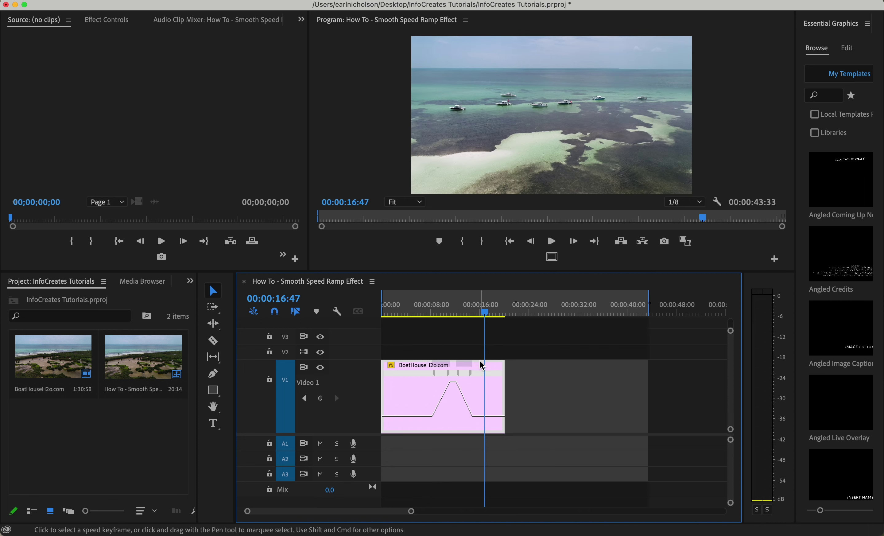
{"action": "mouse_move", "coordinate": [454, 383]}
{"action": "left_mouse_down"}
{"action": "mouse_move", "coordinate": [449, 371]}
{"action": "mouse_move", "coordinate": [448, 379]}
{"action": "left_mouse_up"}
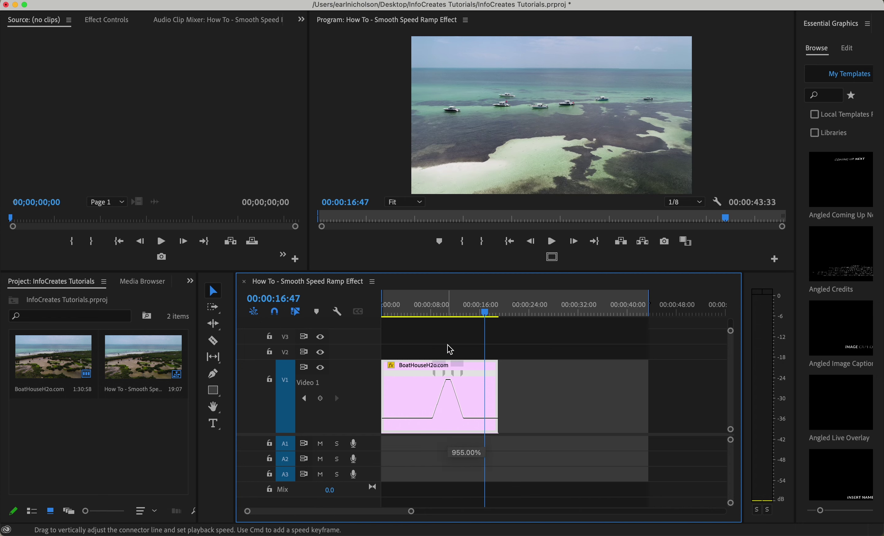
Add a frame hold to the clip at 00:00:16:47 from its context menu
{"action": "left_click_drag", "start_coordinate": [447, 365], "coordinate": [449, 370]}
{"action": "right_click", "coordinate": [449, 370]}
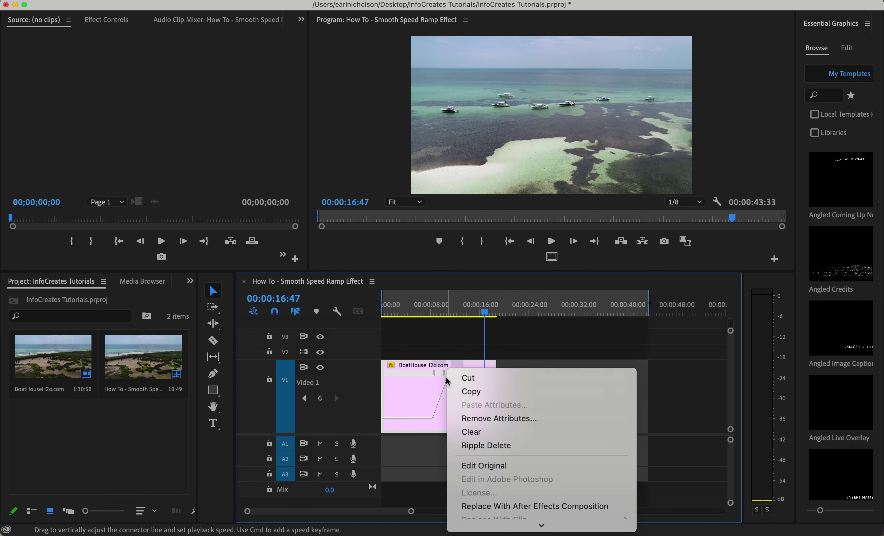
{"action": "right_click", "coordinate": [434, 387]}
{"action": "mouse_move", "coordinate": [524, 525]}
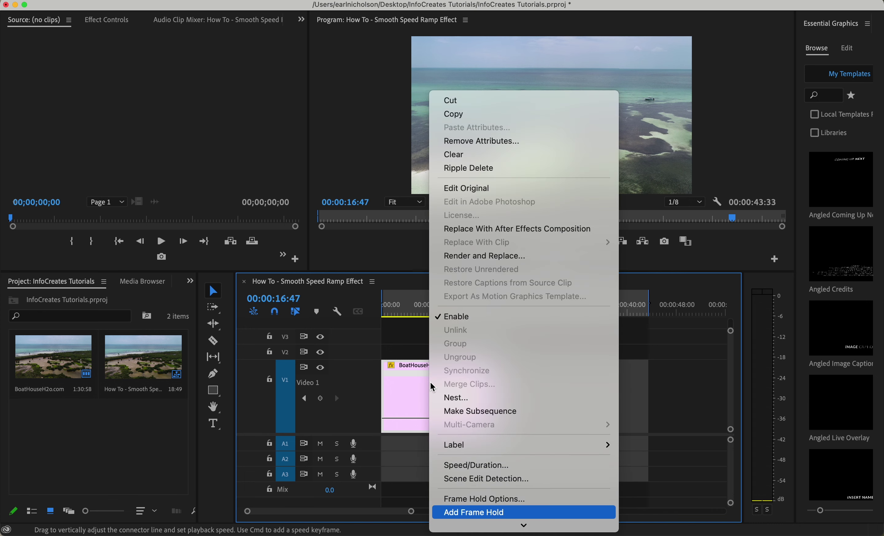
{"action": "left_click", "coordinate": [509, 510]}
Zoom in on the ramp and raise its fast middle segment to roughly 1020%
{"action": "key", "text": "equal"}
{"action": "key", "text": "equal"}
{"action": "scroll", "coordinate": [462, 397], "scroll_direction": "left", "scroll_amount": 5}
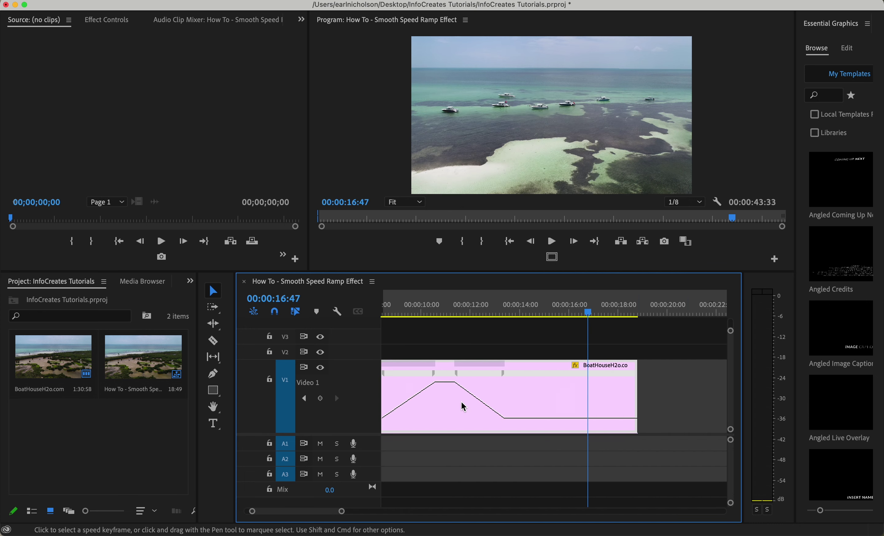
{"action": "left_click", "coordinate": [574, 387]}
{"action": "left_click_drag", "start_coordinate": [574, 387], "coordinate": [574, 378]}
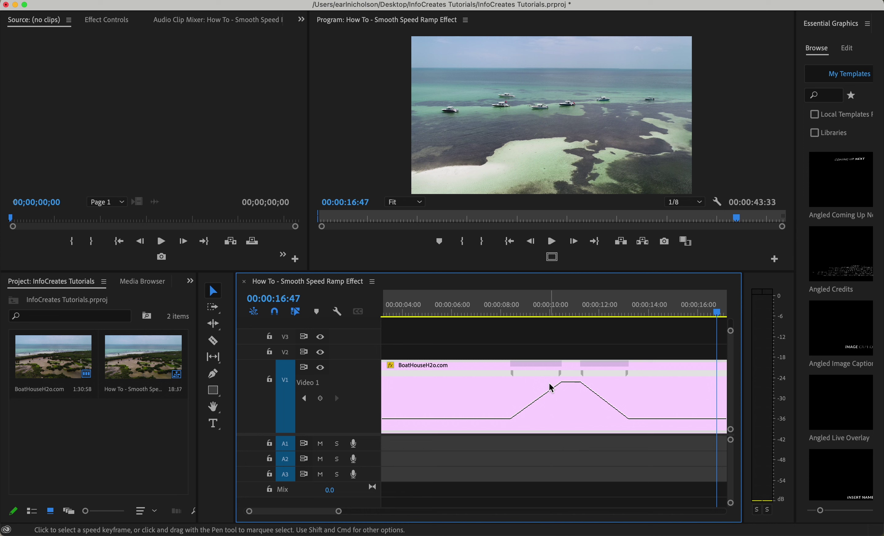
{"action": "scroll", "coordinate": [552, 386], "scroll_direction": "right", "scroll_amount": 2}
{"action": "scroll", "coordinate": [599, 374], "scroll_direction": "left", "scroll_amount": 2}
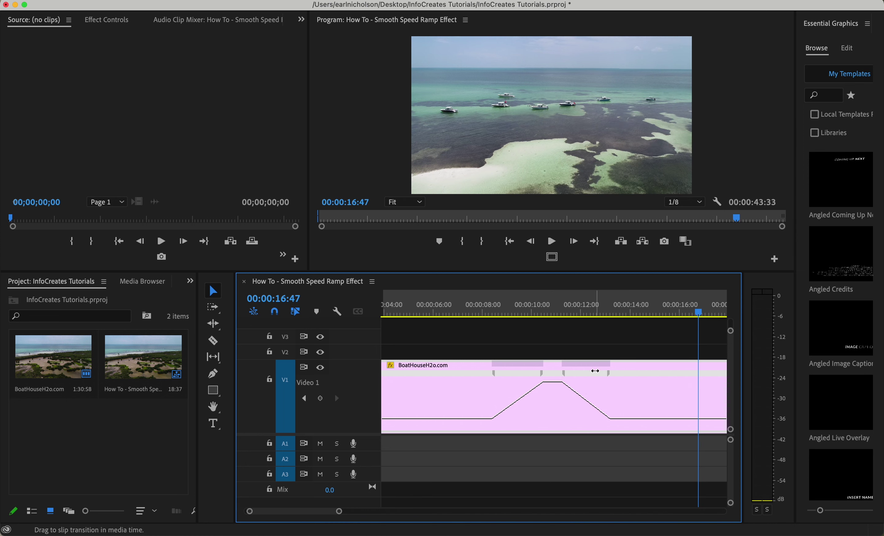
{"action": "left_click", "coordinate": [480, 313]}
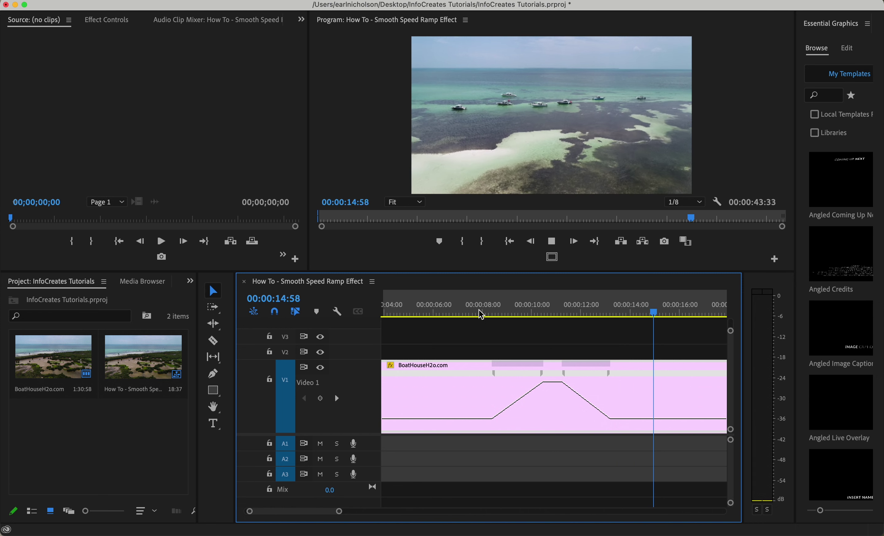
{"action": "key", "text": "space"}
{"action": "left_click", "coordinate": [456, 312]}
{"action": "key", "text": "space"}
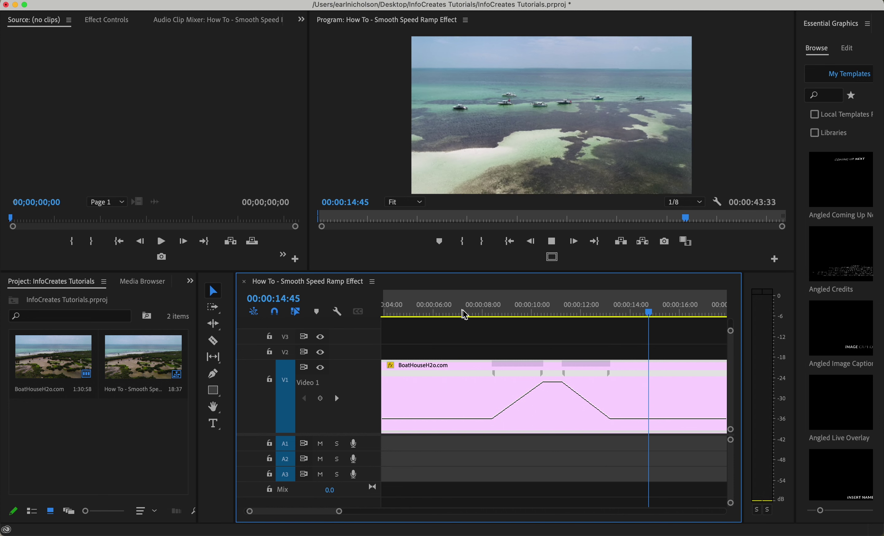
{"action": "key", "text": "space"}
{"action": "left_click_drag", "start_coordinate": [553, 382], "coordinate": [552, 346]}
{"action": "left_click_drag", "start_coordinate": [531, 386], "coordinate": [531, 382]}
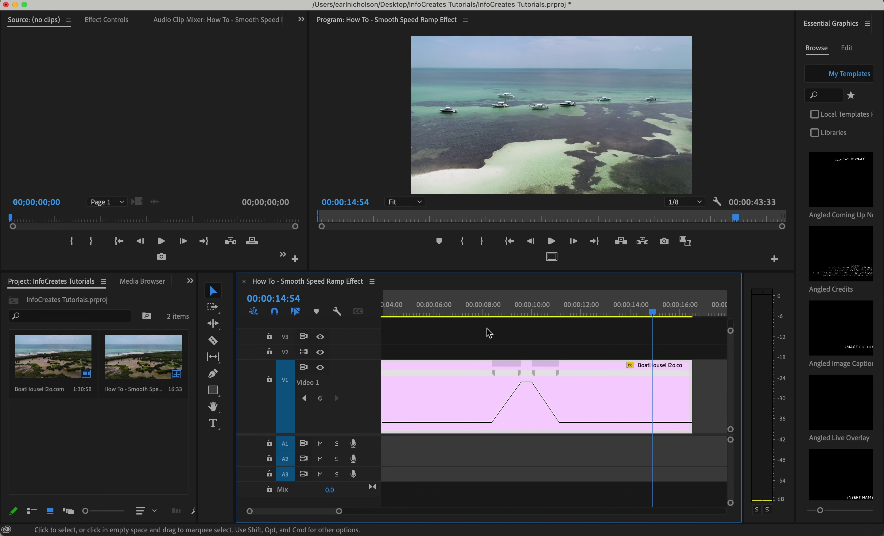
{"action": "left_click", "coordinate": [479, 307]}
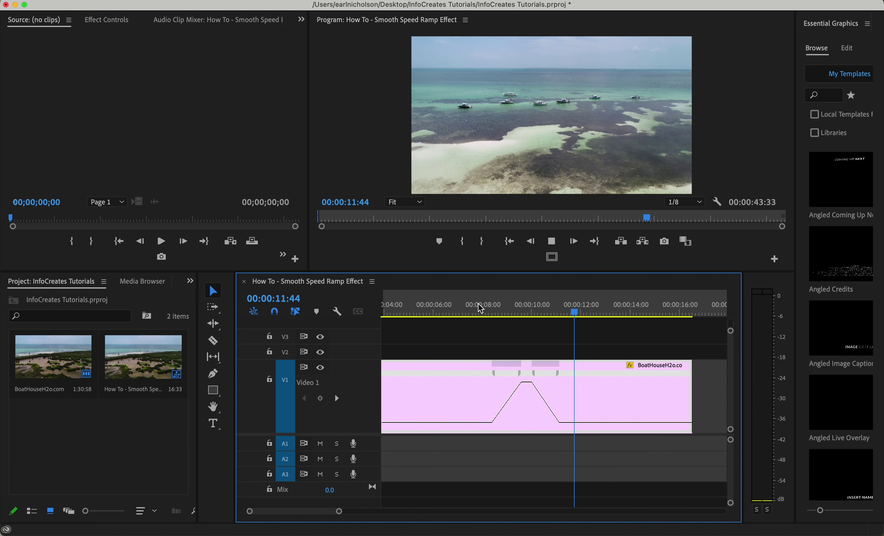
{"action": "key", "text": "space"}
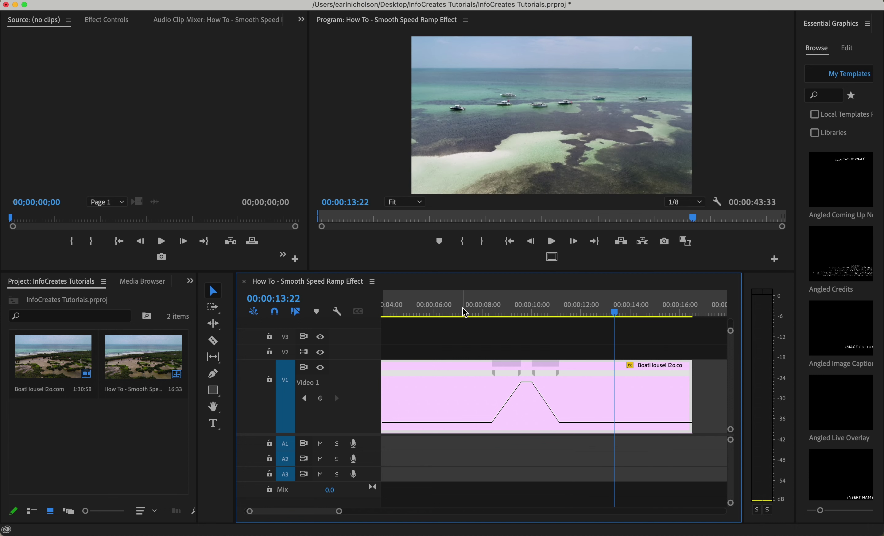
{"action": "left_click", "coordinate": [463, 313]}
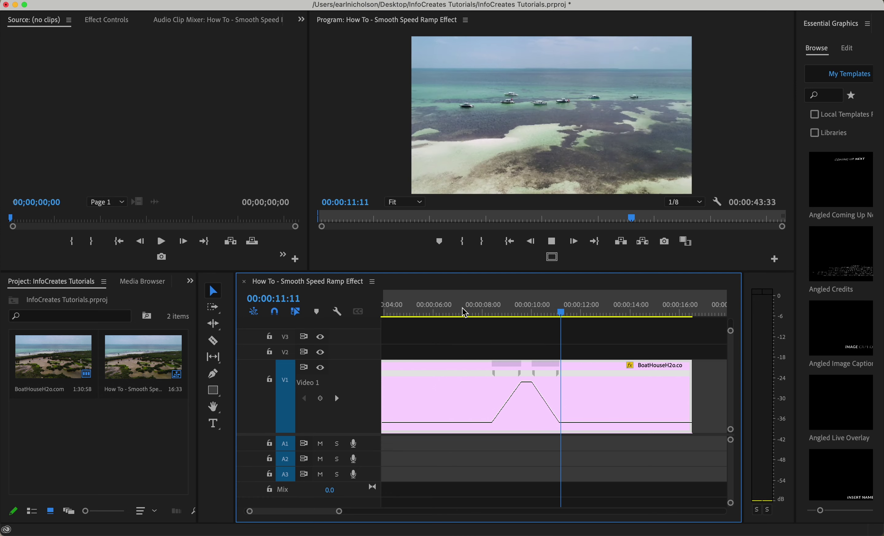
Stop playback and raise the ramp's middle speed to 2500%, shortening the clip to 15:50
{"action": "key", "text": "space"}
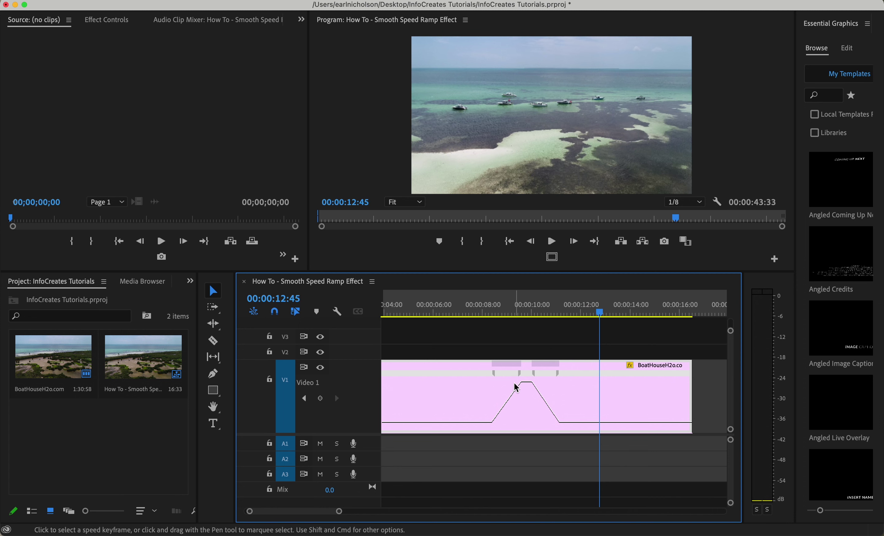
{"action": "left_click_drag", "start_coordinate": [528, 384], "coordinate": [529, 371]}
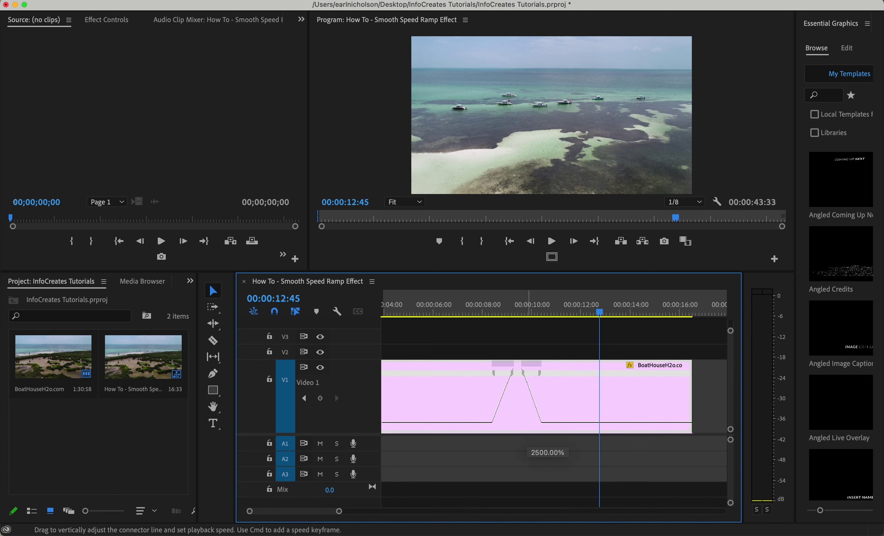
{"action": "left_click_drag", "start_coordinate": [528, 372], "coordinate": [527, 341]}
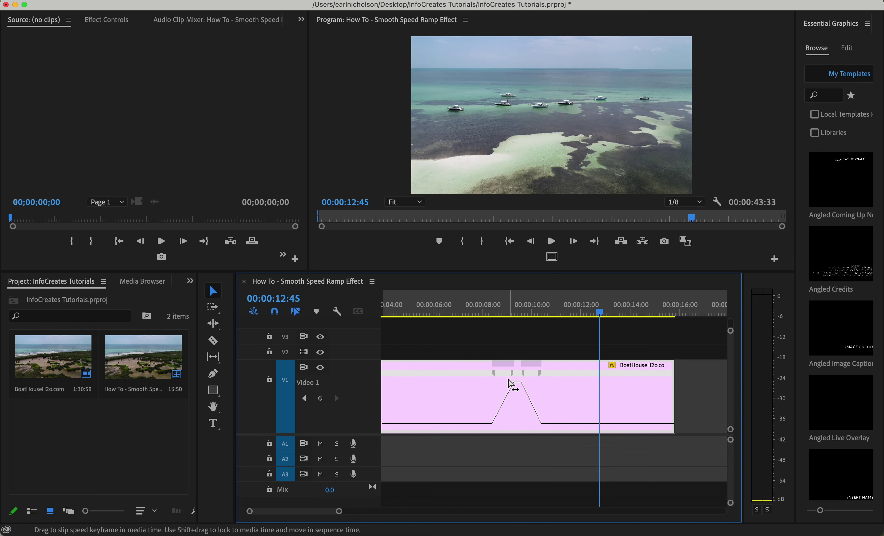
{"action": "key", "text": "="}
{"action": "scroll", "coordinate": [528, 368], "scroll_direction": "left", "scroll_amount": 8}
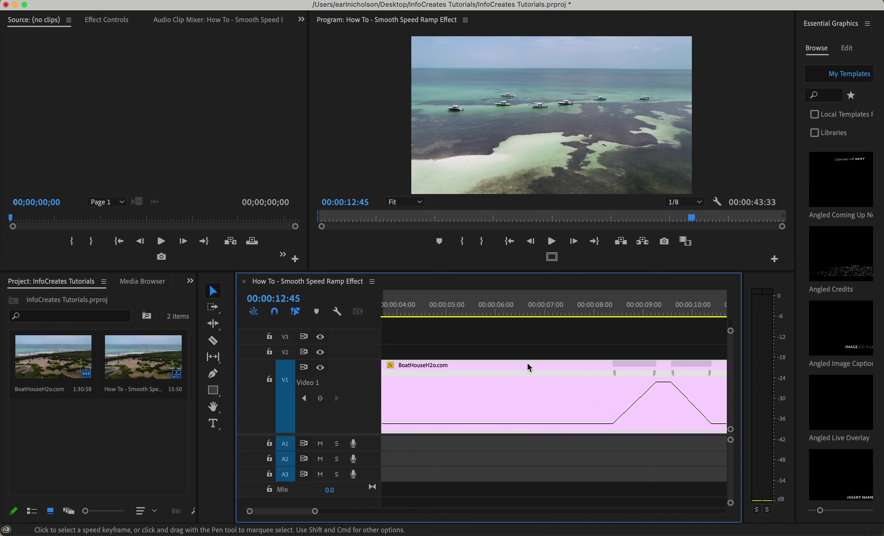
{"action": "scroll", "coordinate": [614, 368], "scroll_direction": "right", "scroll_amount": 3}
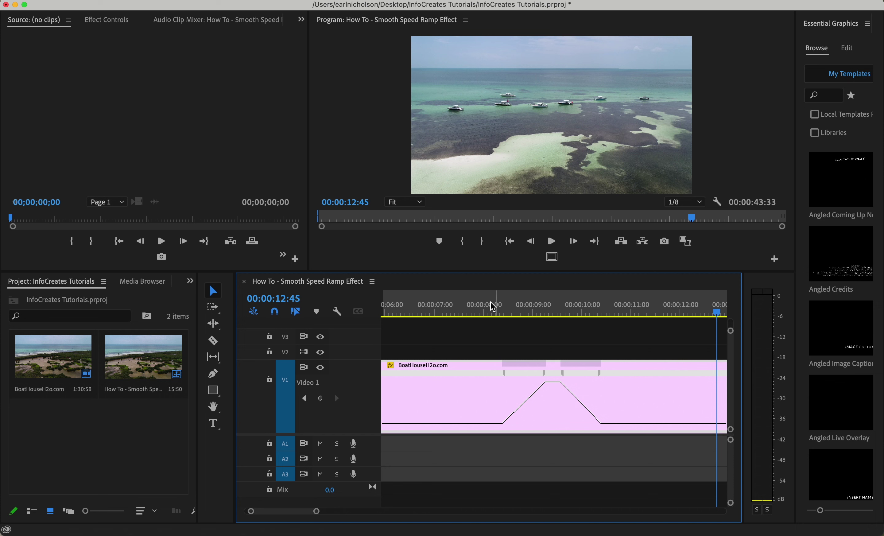
{"action": "left_click", "coordinate": [482, 308]}
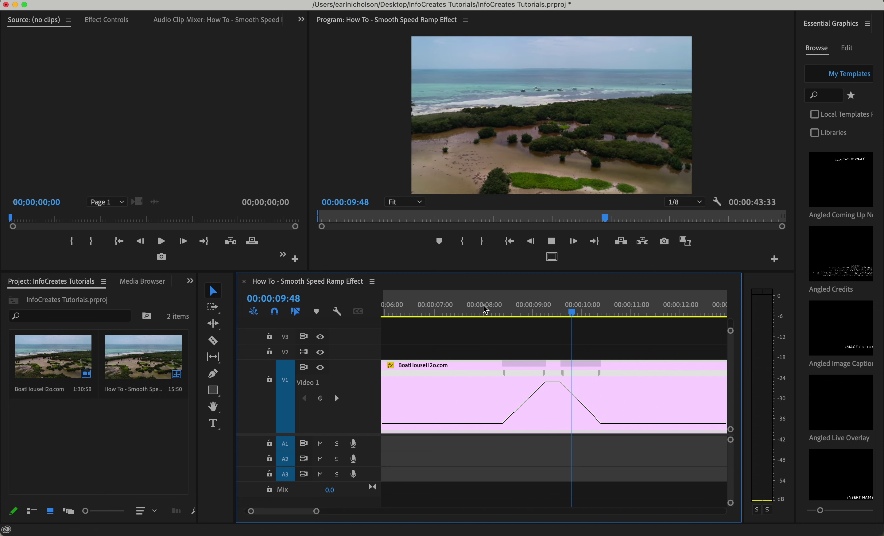
{"action": "key", "text": "space"}
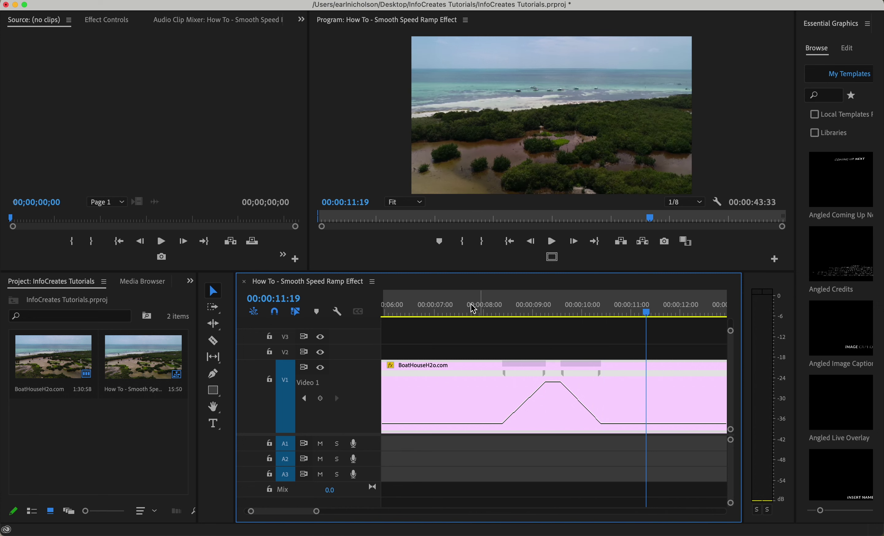
{"action": "left_click", "coordinate": [460, 311]}
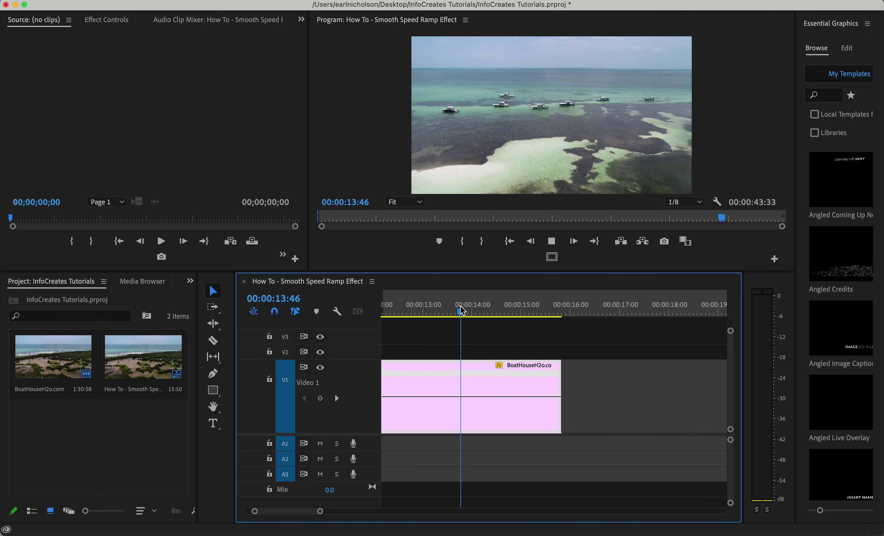
{"action": "key", "text": "space"}
Zoom out to the whole clip and pull both flat end sections down to about 94% speed
{"action": "scroll", "coordinate": [466, 311], "scroll_direction": "up", "scroll_amount": 2}
{"action": "scroll", "coordinate": [465, 311], "scroll_direction": "up", "scroll_amount": 5}
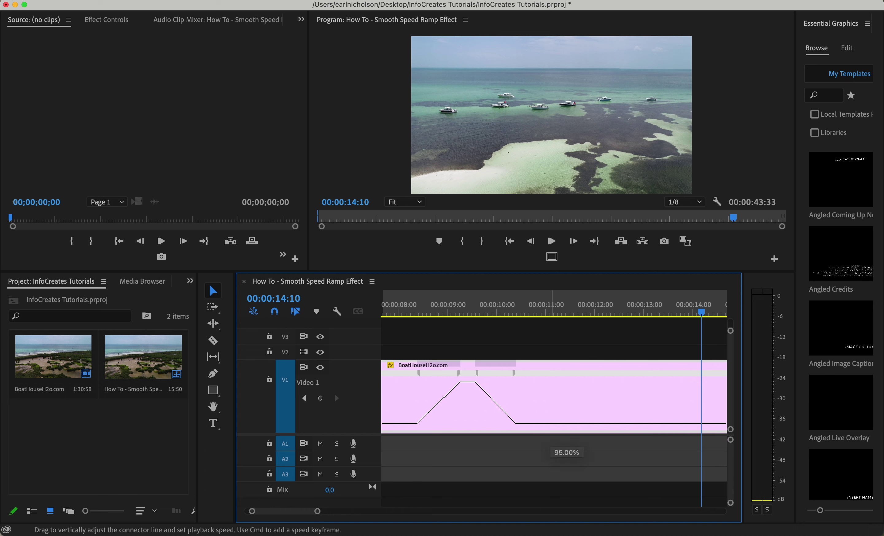
{"action": "scroll", "coordinate": [549, 424], "scroll_direction": "up", "scroll_amount": 3}
{"action": "key", "text": "minus"}
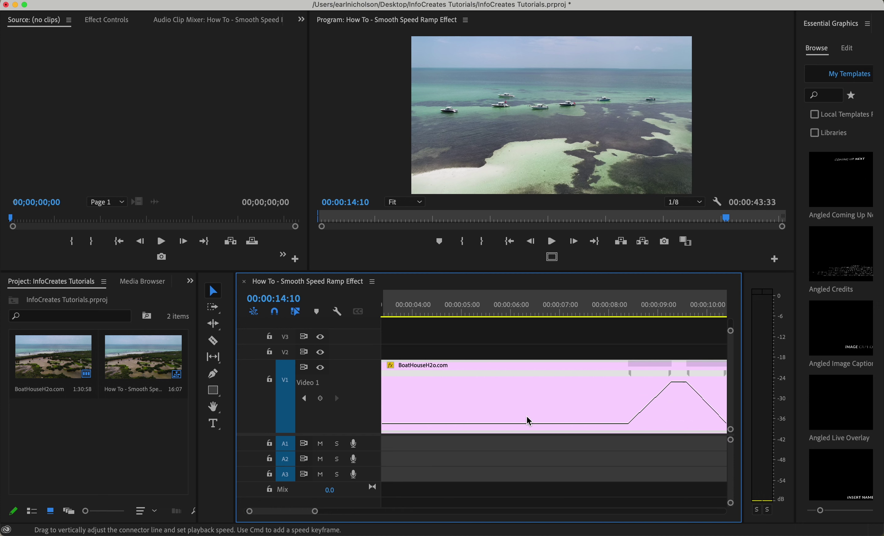
{"action": "key", "text": "minus"}
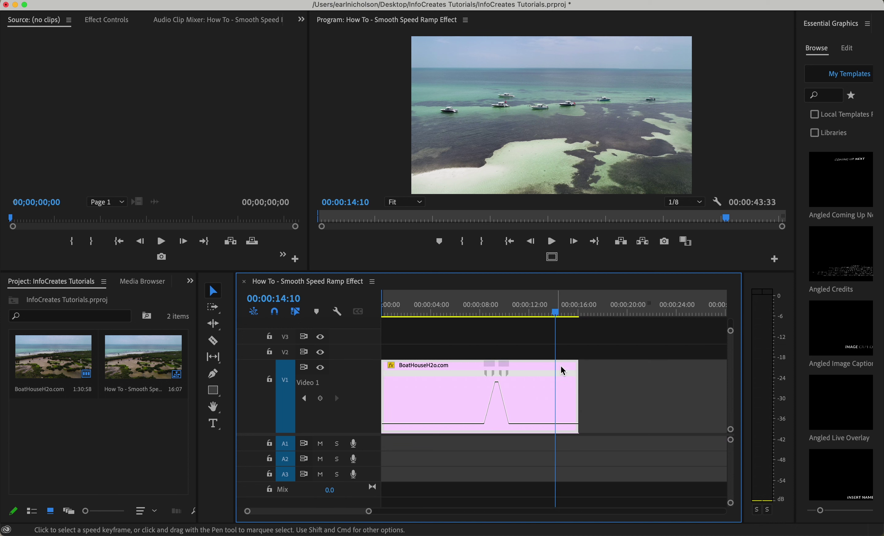
{"action": "key", "text": "Down"}
{"action": "key", "text": "Left"}
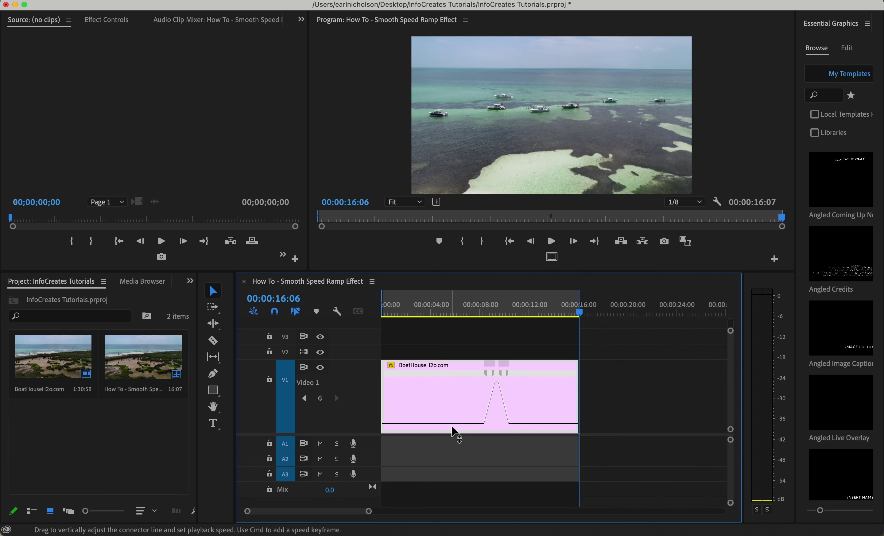
{"action": "left_click_drag", "start_coordinate": [456, 428], "coordinate": [456, 427]}
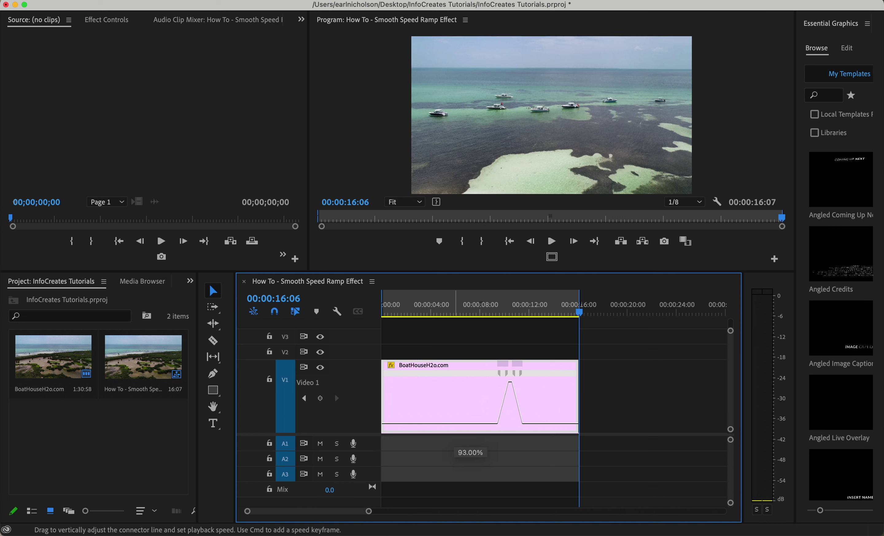
{"action": "left_click_drag", "start_coordinate": [456, 424], "coordinate": [456, 424]}
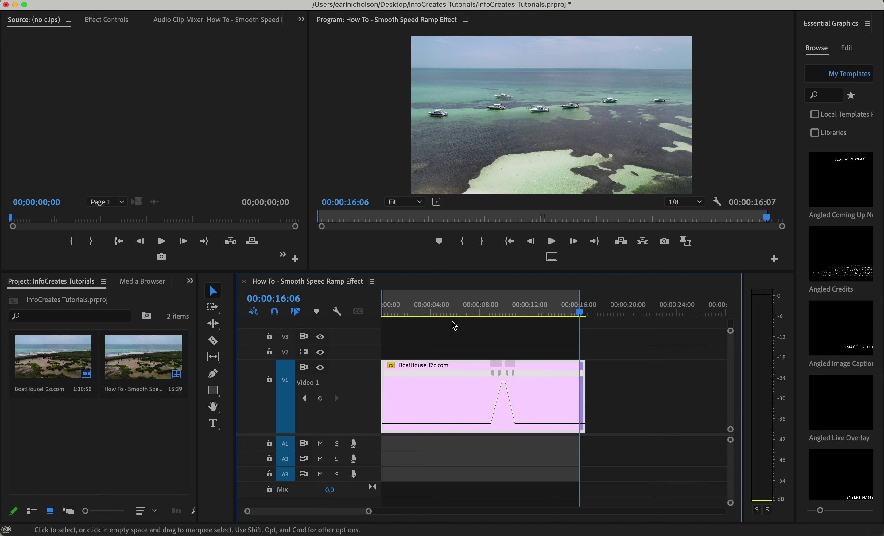
{"action": "left_click_drag", "start_coordinate": [582, 302], "coordinate": [594, 302]}
Trim the clip's In point to the playhead at 00:00:02:33
{"action": "left_click", "coordinate": [487, 300]}
{"action": "left_click_drag", "start_coordinate": [484, 299], "coordinate": [413, 301]}
{"action": "left_click_drag", "start_coordinate": [390, 406], "coordinate": [454, 404]}
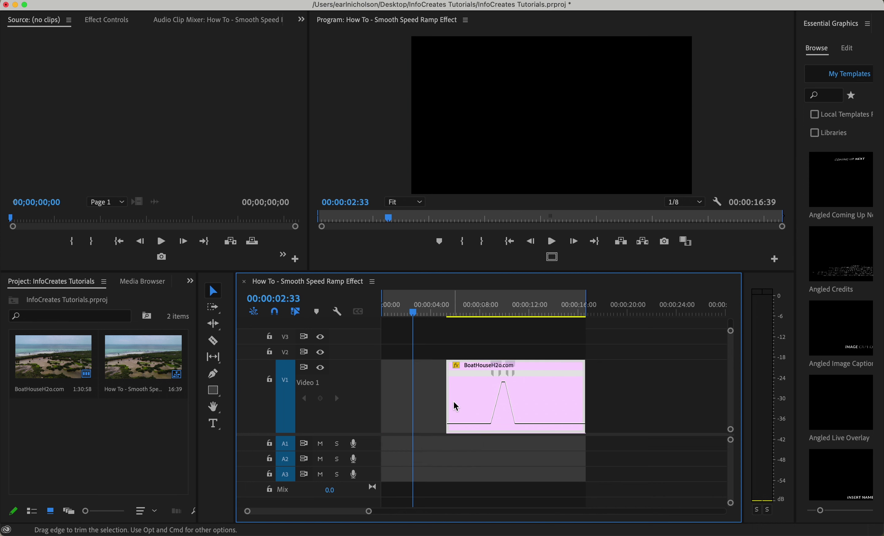
Ripple delete the gap so the clip starts at zero, leaving an 11:21 sequence
{"action": "left_click", "coordinate": [419, 383]}
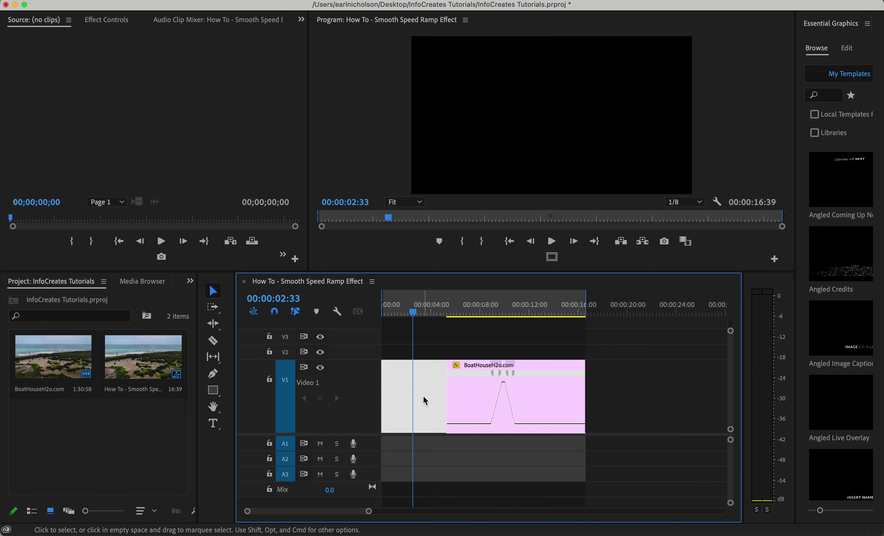
{"action": "key", "text": "Delete"}
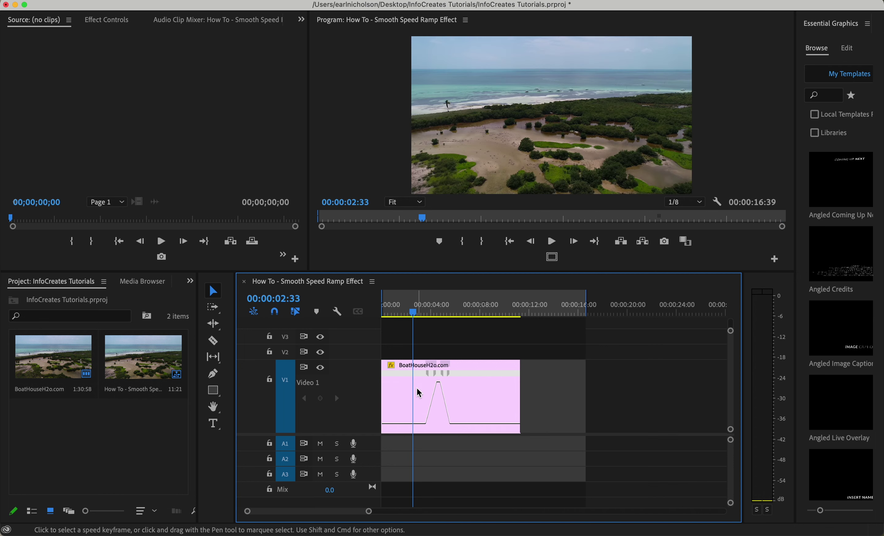
{"action": "left_click_drag", "start_coordinate": [414, 312], "coordinate": [383, 311]}
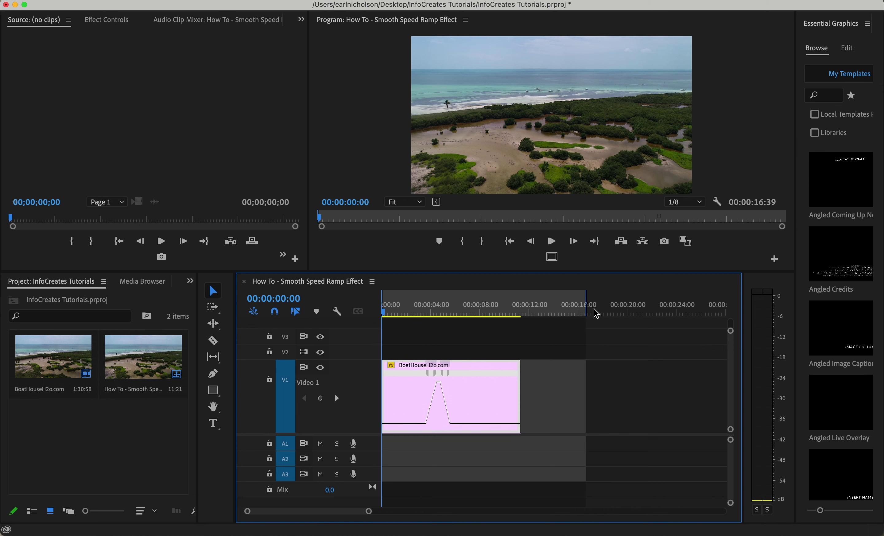
{"action": "left_click_drag", "start_coordinate": [589, 313], "coordinate": [524, 325]}
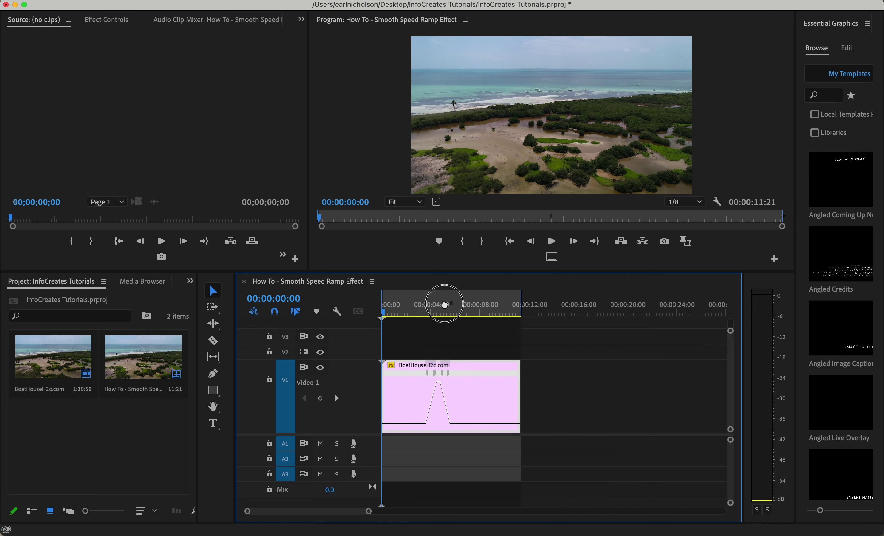
{"action": "left_click", "coordinate": [385, 317]}
{"action": "key", "text": "space"}
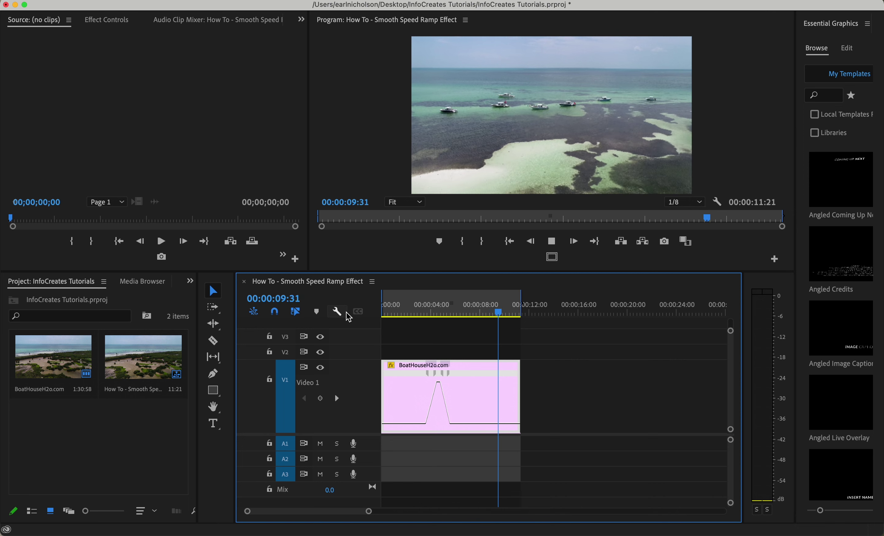
{"action": "key", "text": "space"}
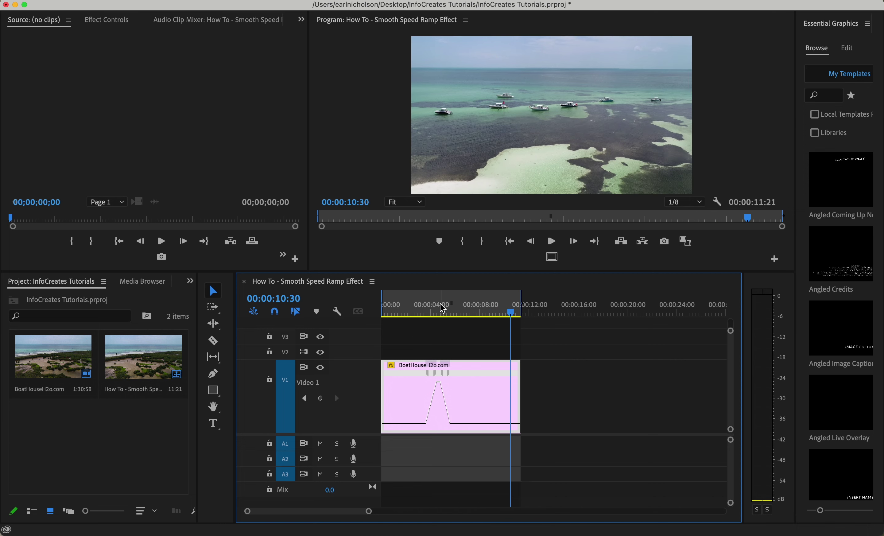
{"action": "left_click", "coordinate": [440, 306]}
Drag the Bezier handles of the ramp-up and ramp-down keyframes into smooth curves
{"action": "key", "text": "equal"}
{"action": "key", "text": "equal"}
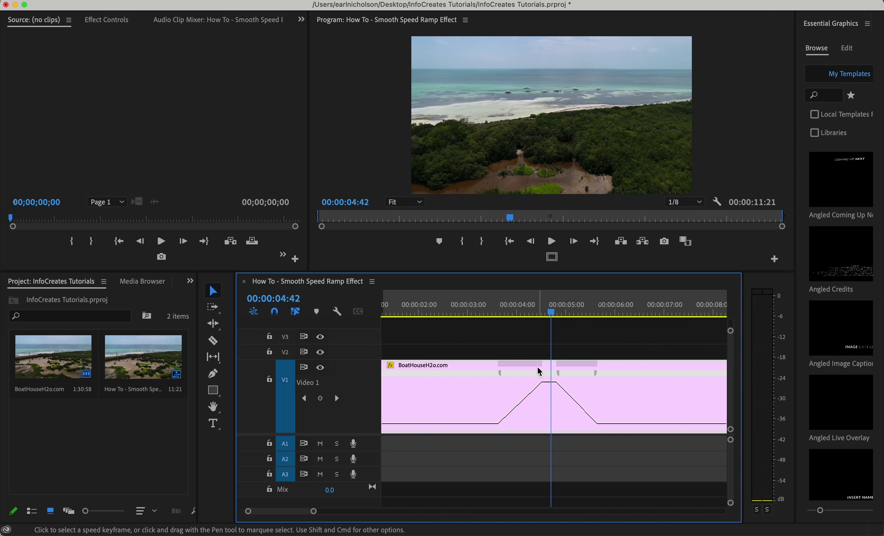
{"action": "left_click", "coordinate": [523, 368]}
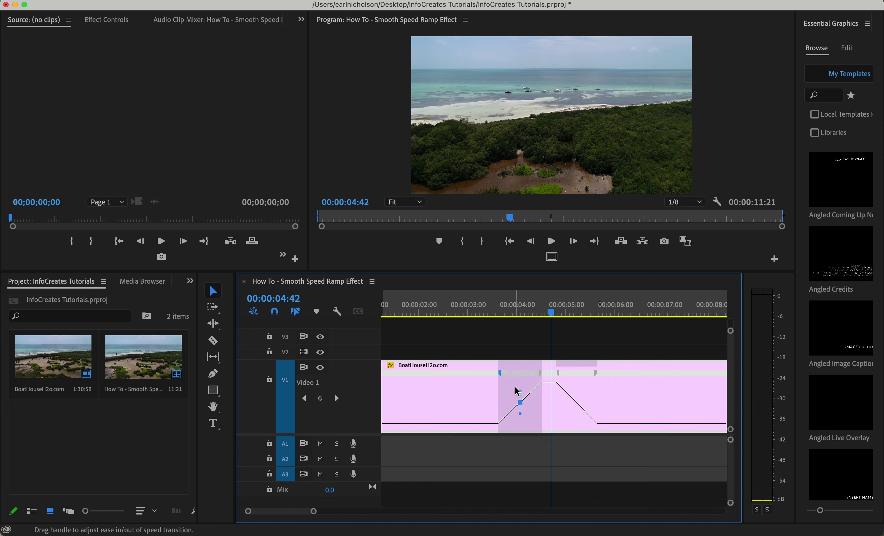
{"action": "left_click_drag", "start_coordinate": [515, 387], "coordinate": [540, 389]}
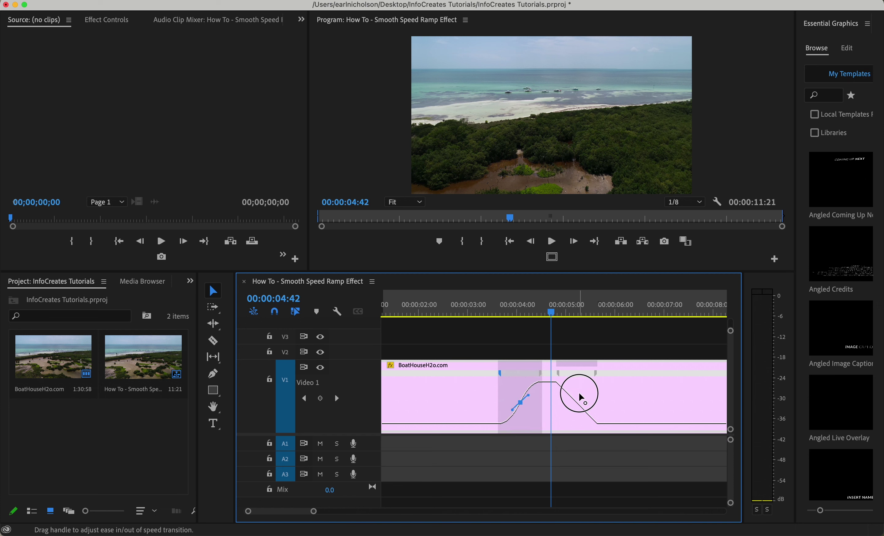
{"action": "left_click", "coordinate": [569, 369]}
{"action": "left_click_drag", "start_coordinate": [575, 385], "coordinate": [509, 386]}
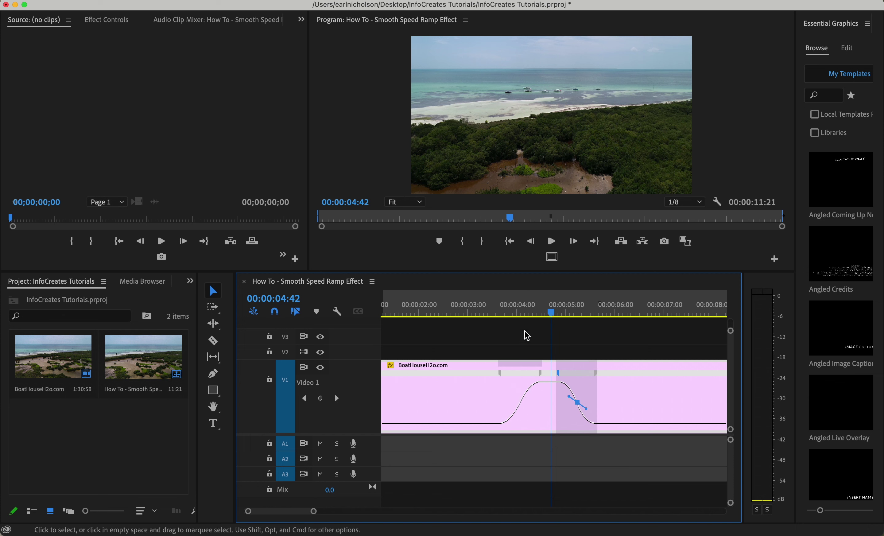
{"action": "left_click_drag", "start_coordinate": [494, 310], "coordinate": [458, 314]}
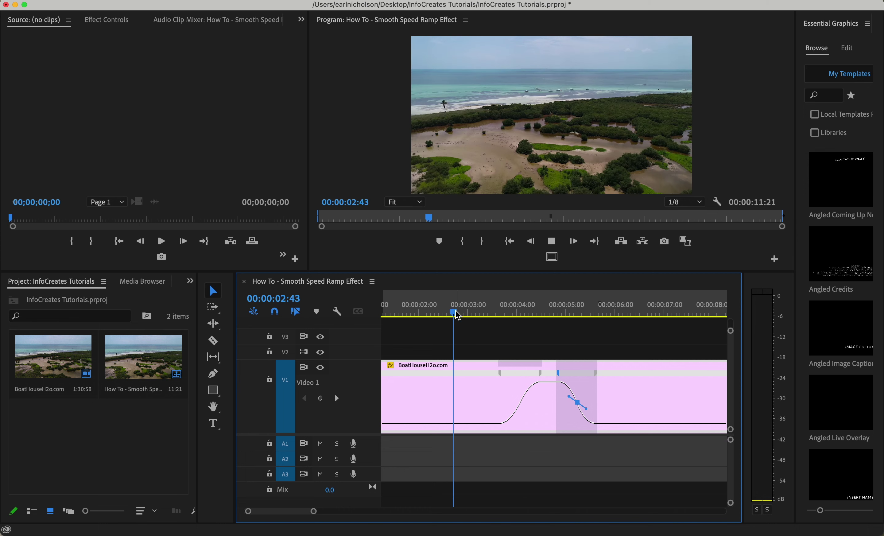